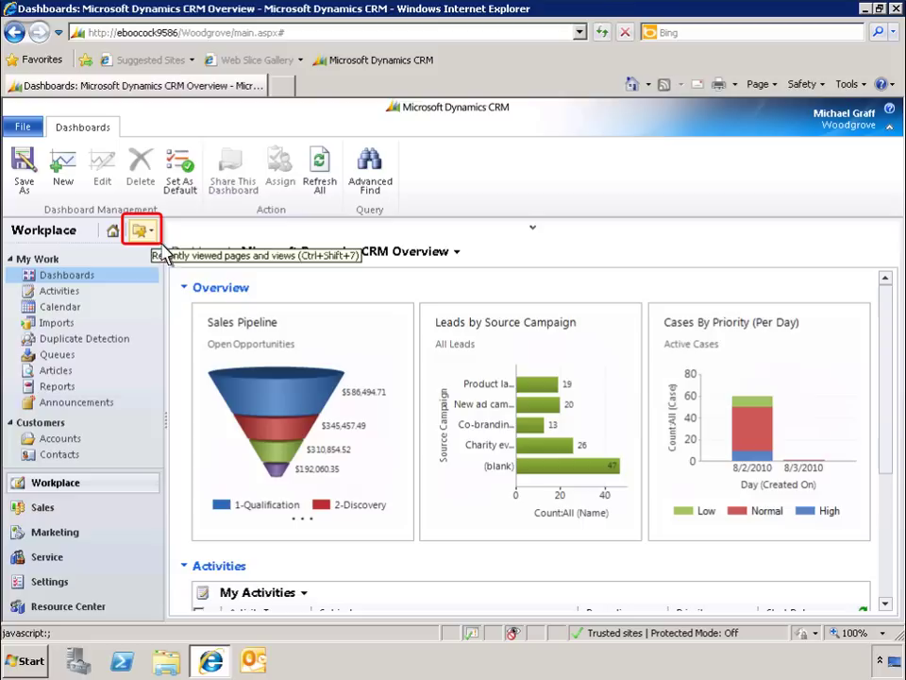
- Pin the '30 Bike order' opportunity and the 'My Open Opportunities' view in Recently Visited
click(152, 234)
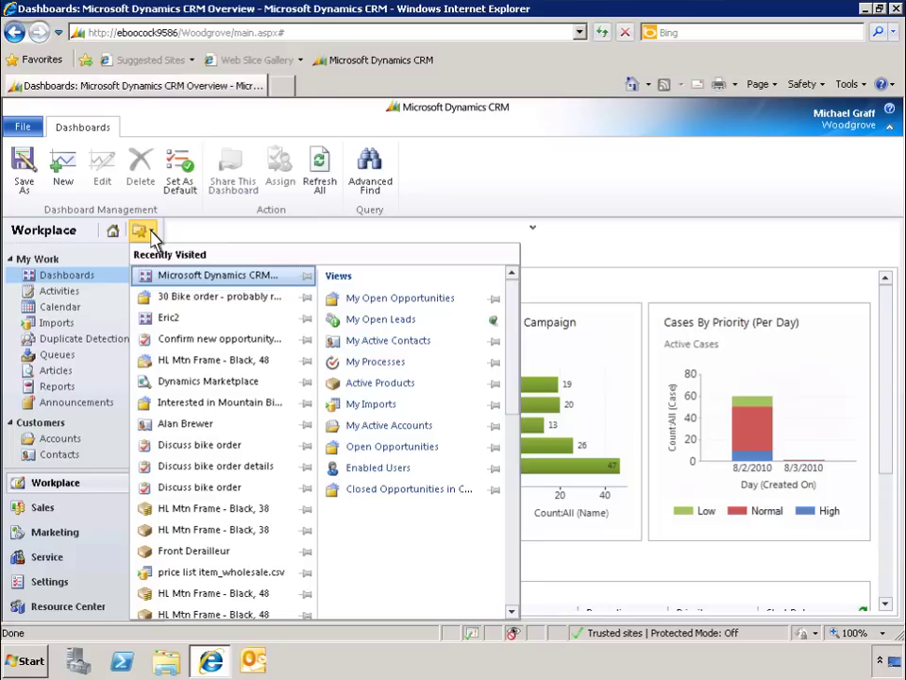
click(306, 299)
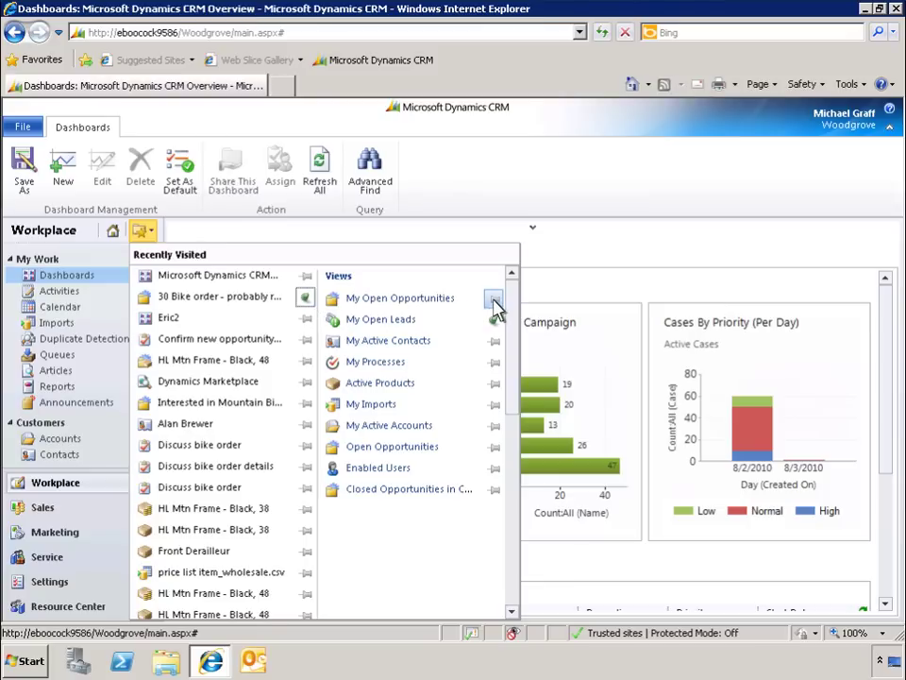
click(494, 300)
- Open and close the '30 Bike order' record, then open the pinned 'My Open Opportunities' view
click(211, 300)
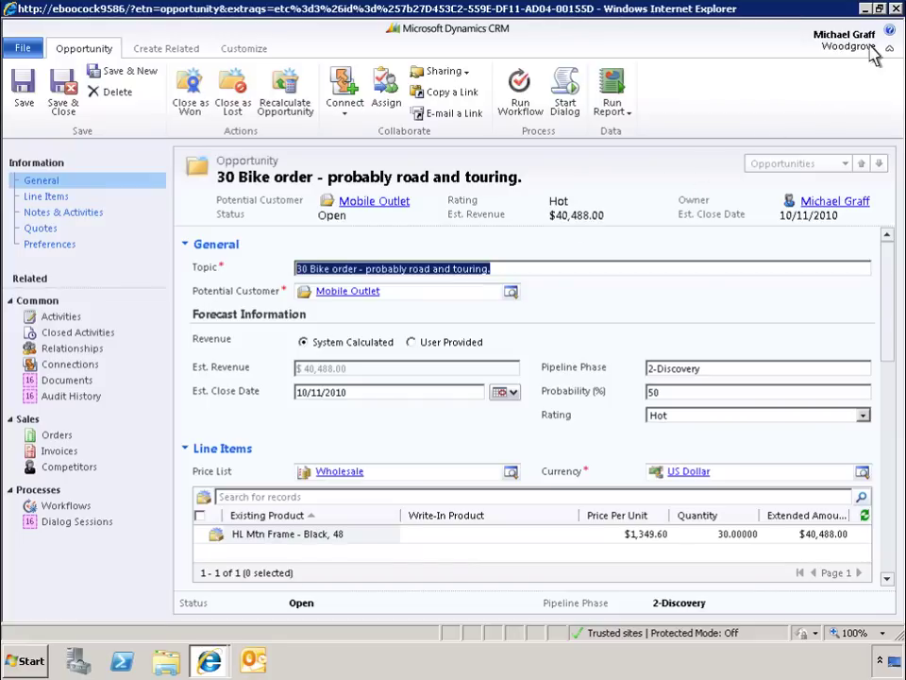
click(897, 9)
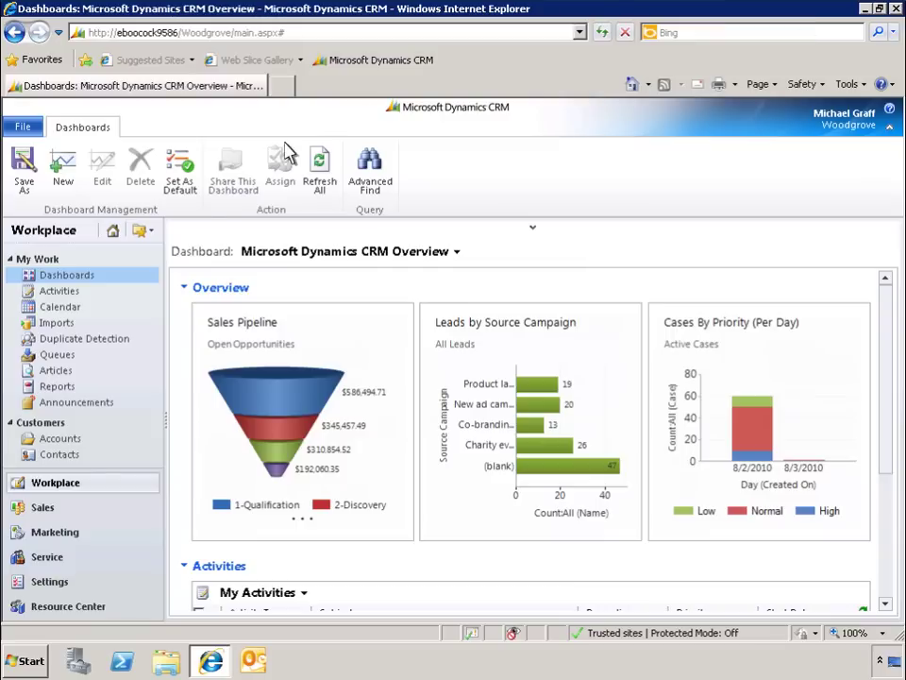
click(154, 235)
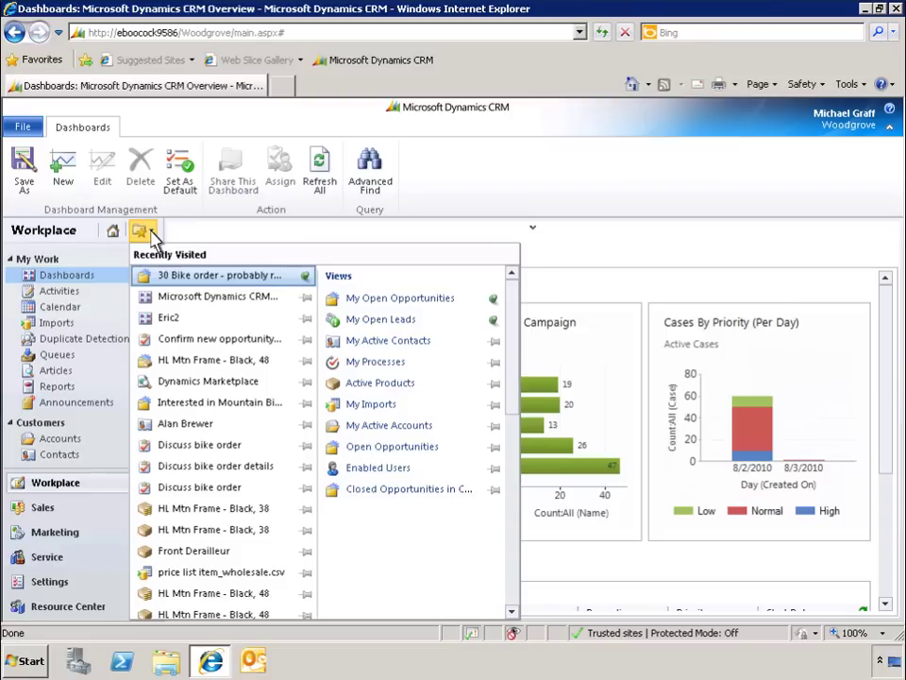
click(403, 299)
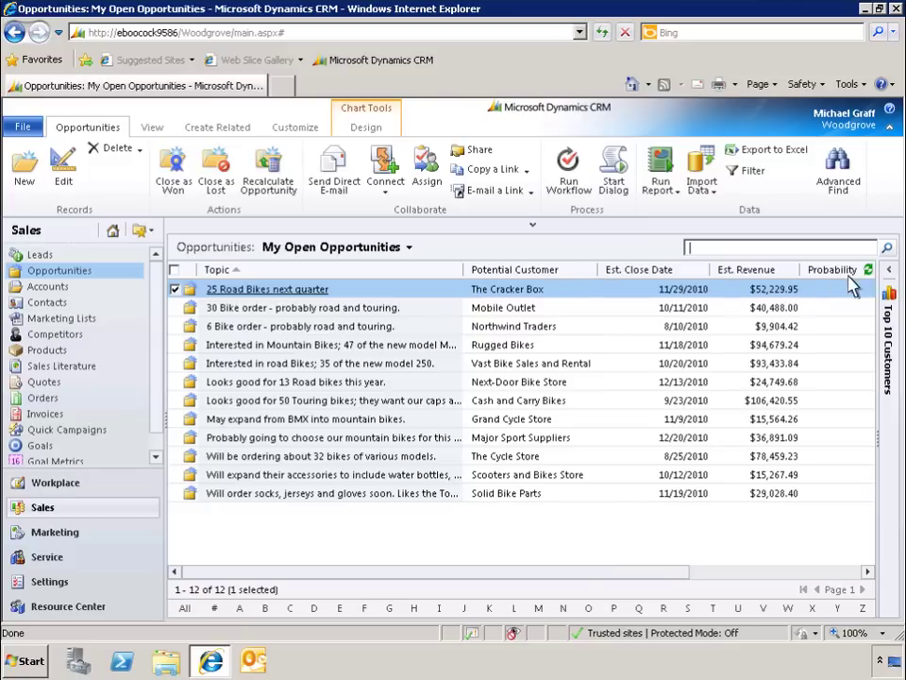
click(892, 274)
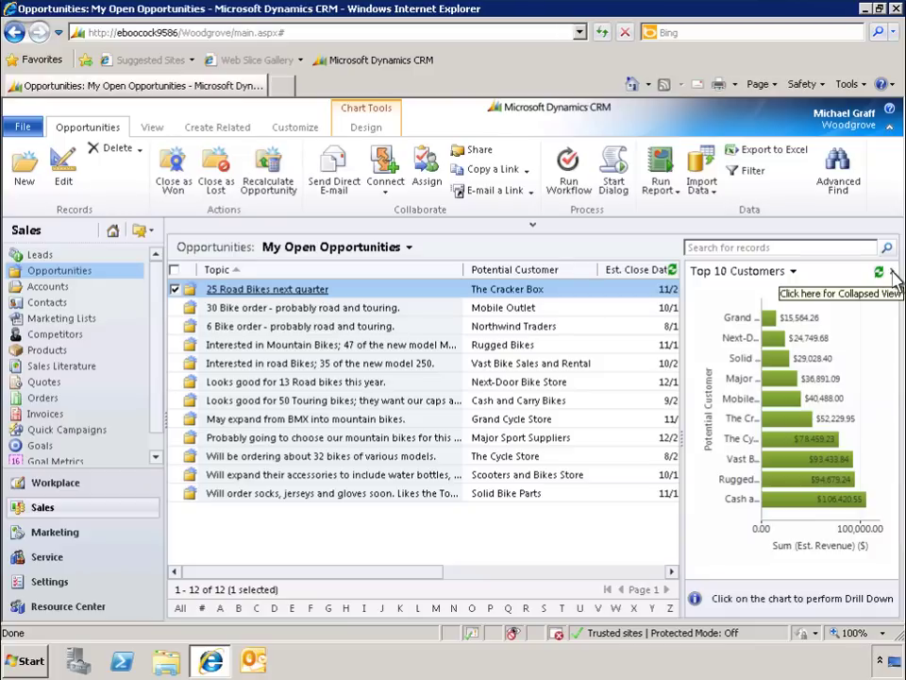
click(892, 273)
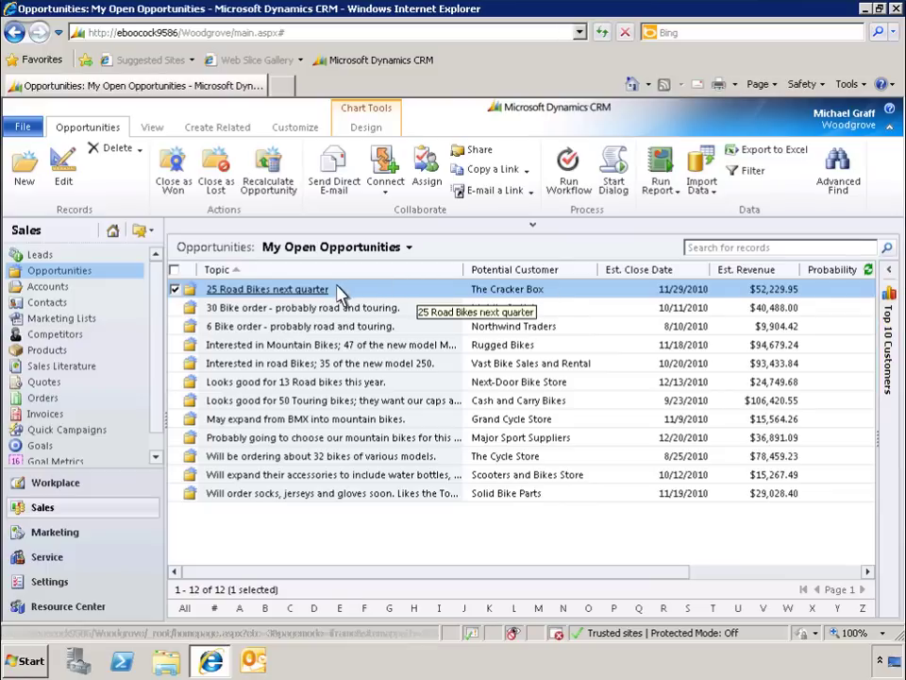
click(269, 290)
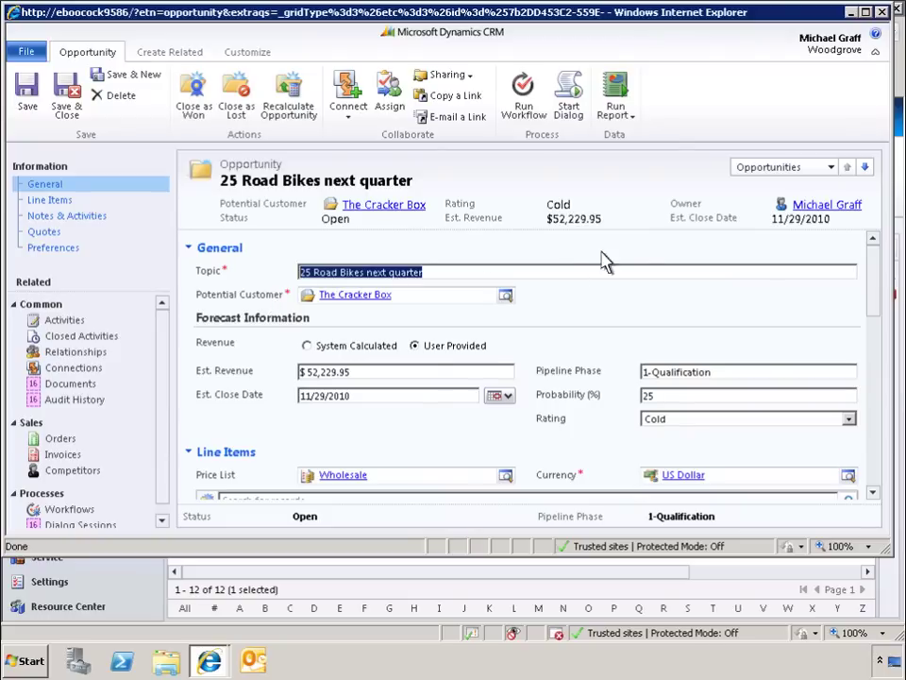
click(833, 168)
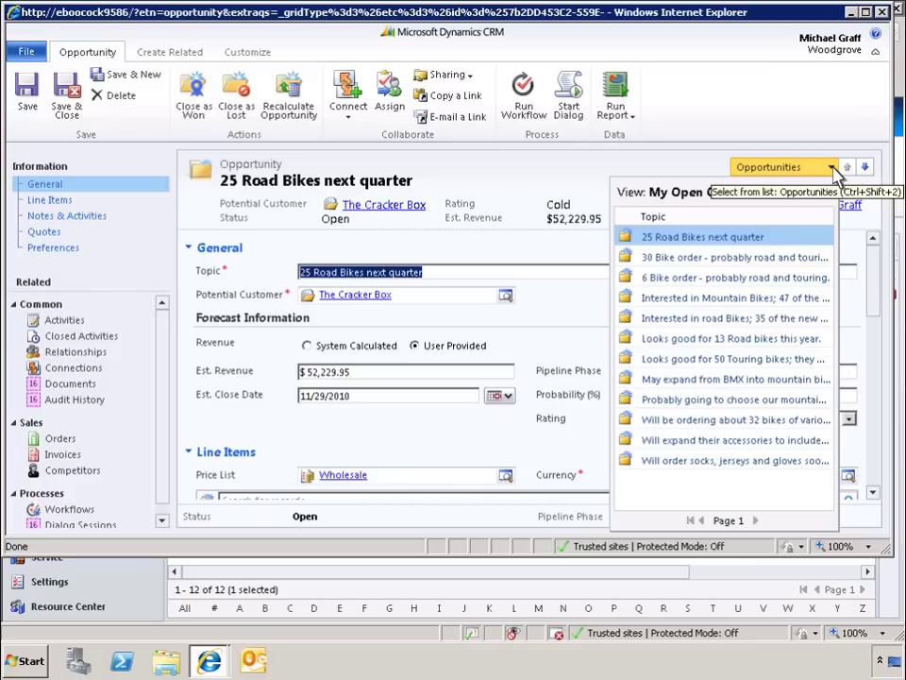
click(833, 170)
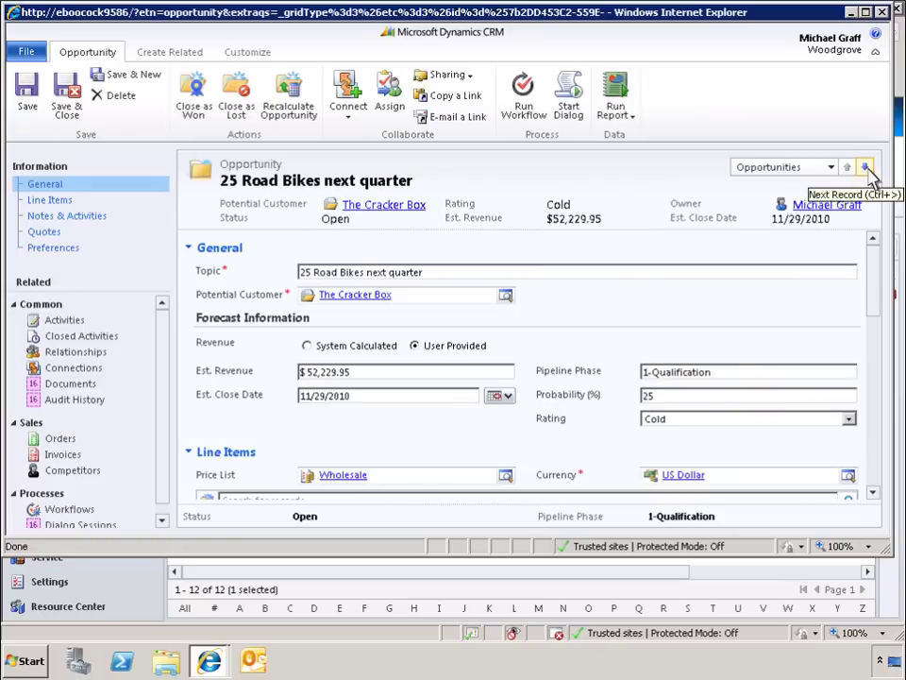
click(867, 170)
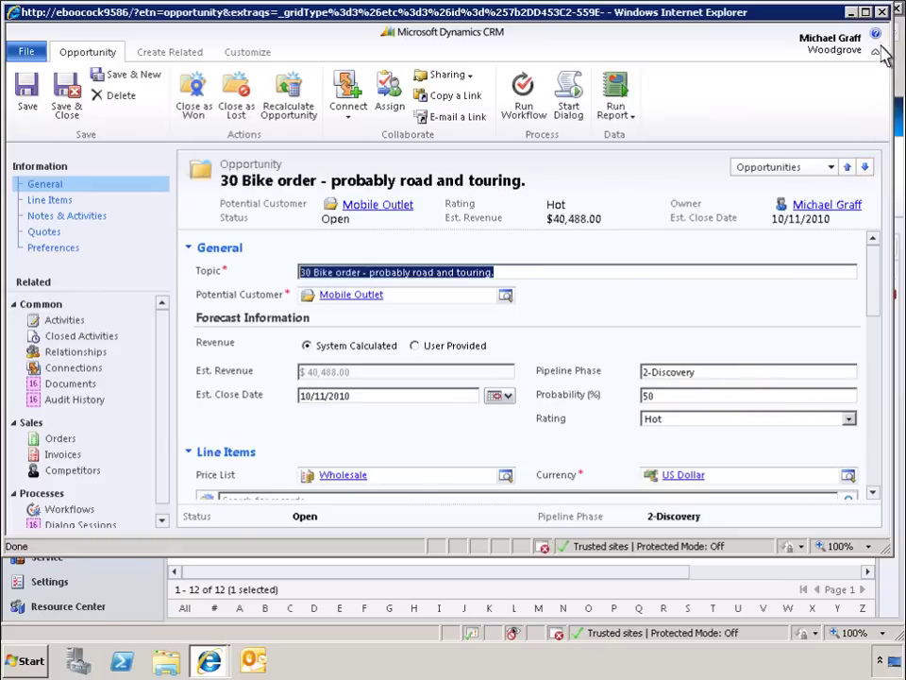
click(883, 15)
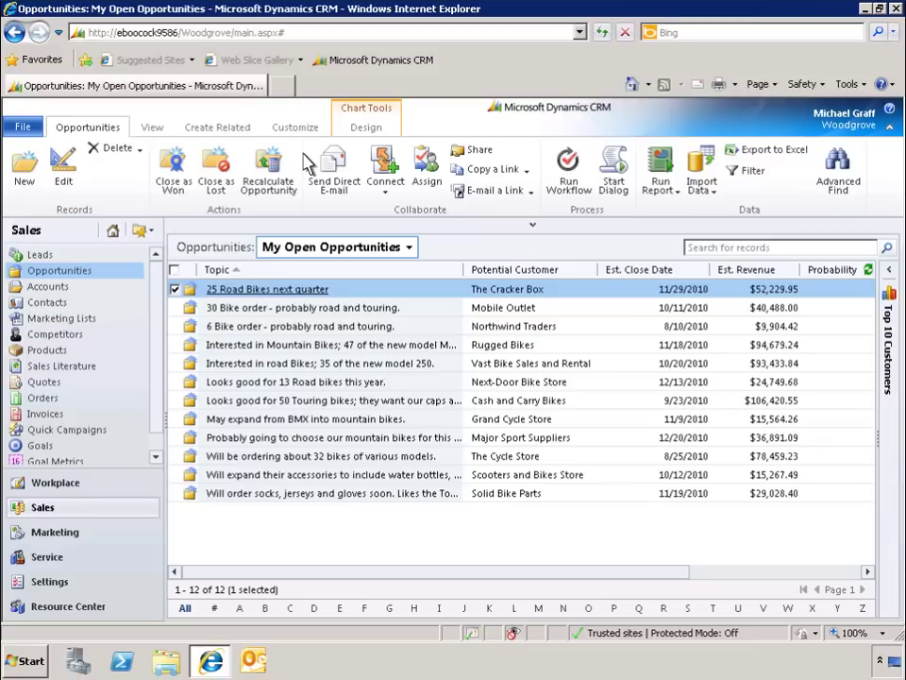
click(138, 276)
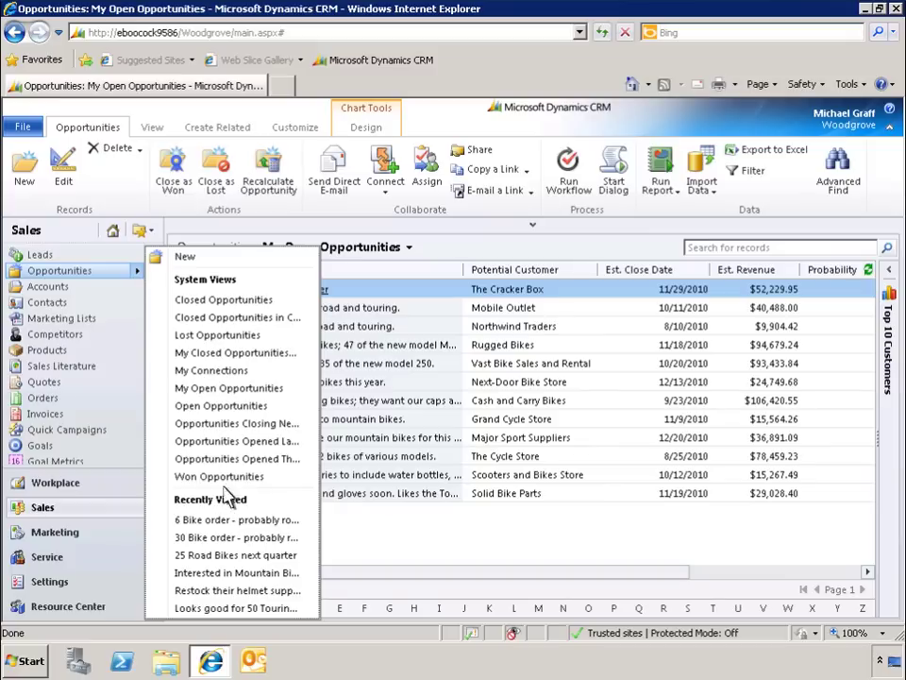
click(232, 540)
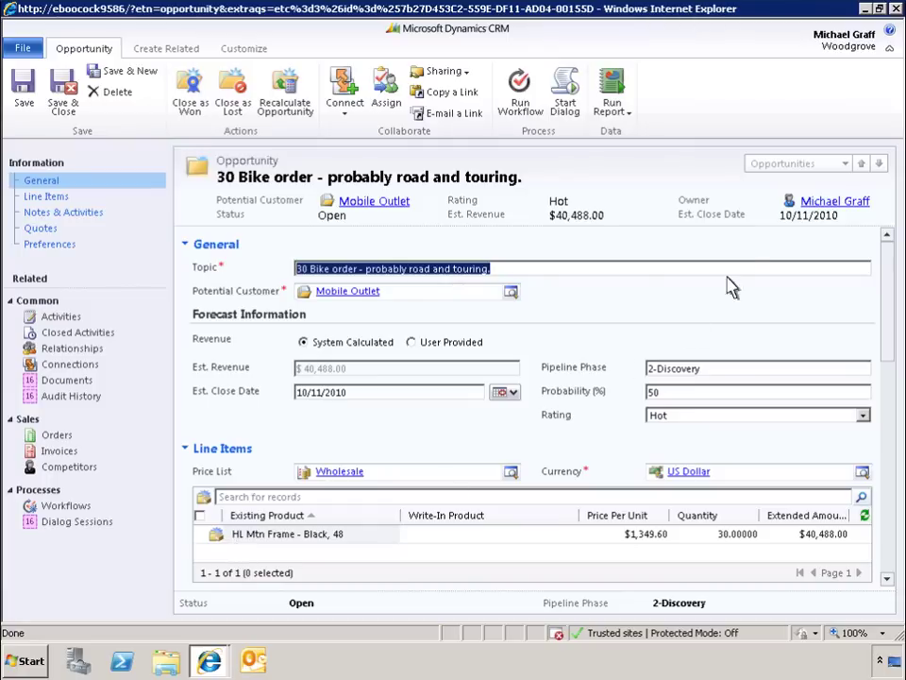
click(897, 9)
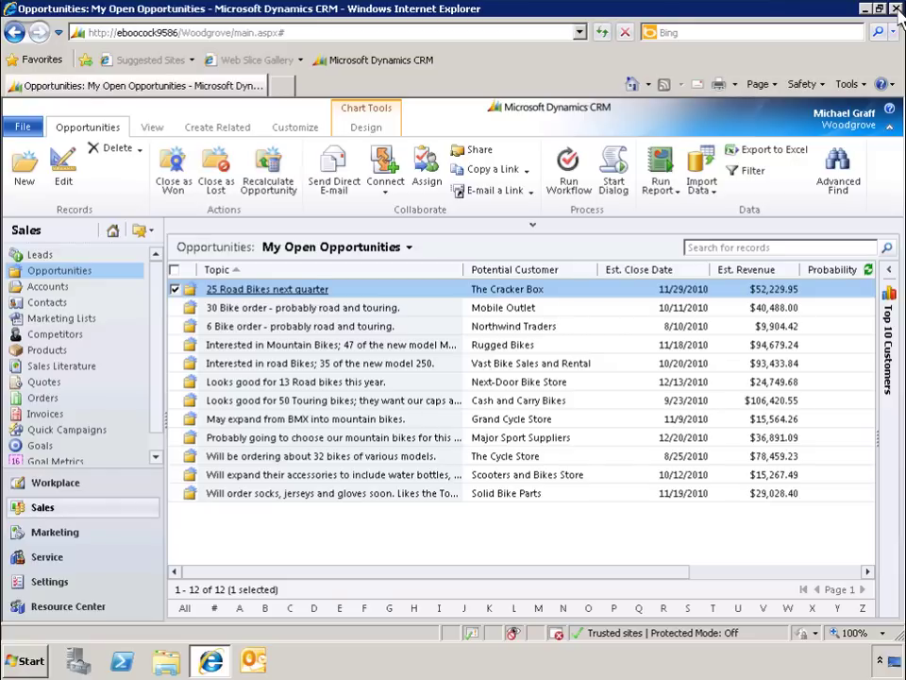
- Choose Create Personal View from the Opportunities view selector
click(409, 249)
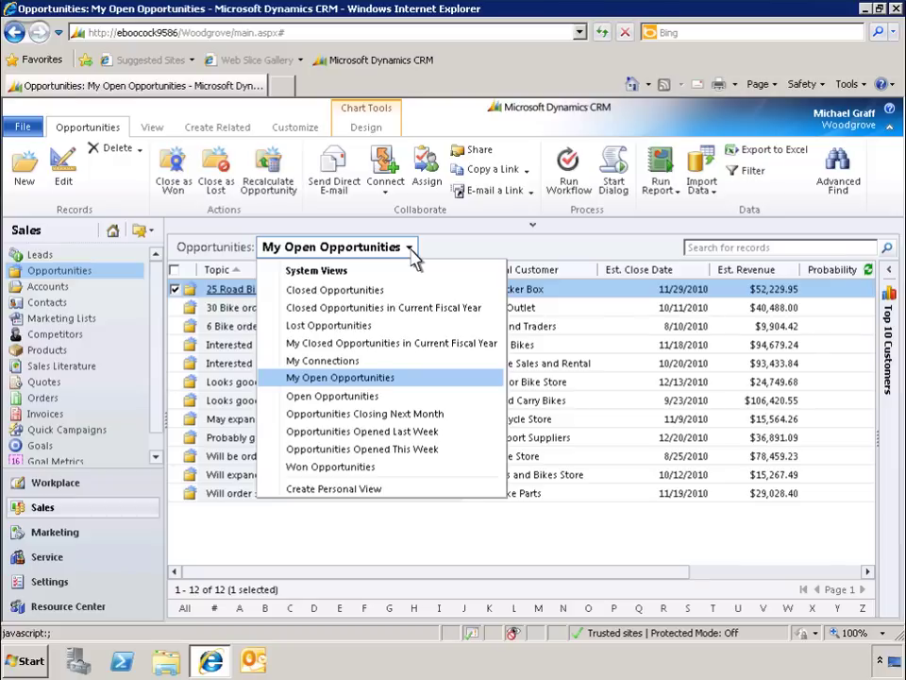
click(333, 489)
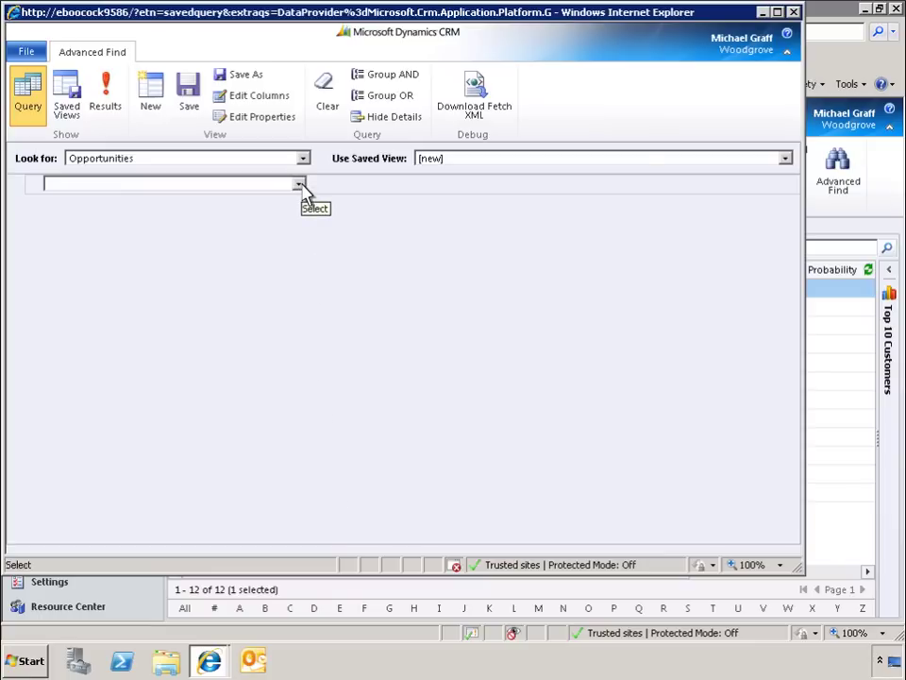
- Add the condition Est. Revenue Is Greater Than 75000.00
click(299, 185)
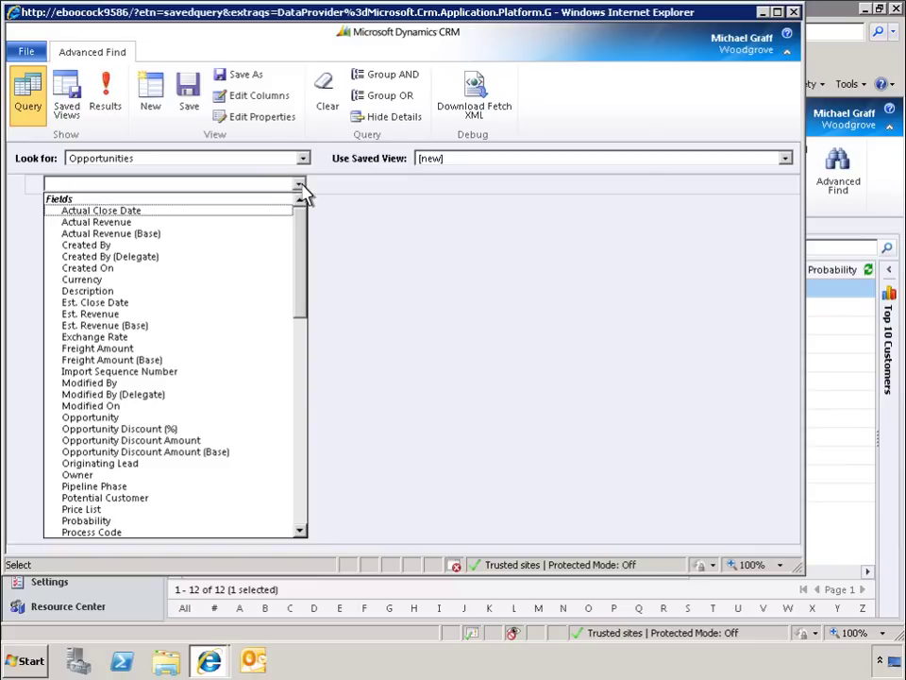
click(92, 315)
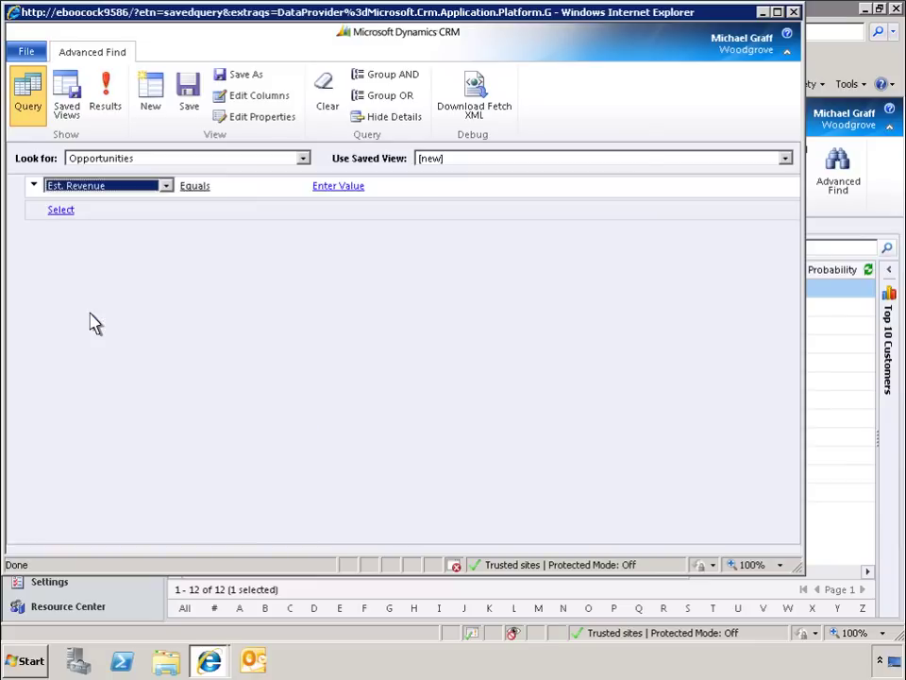
click(299, 187)
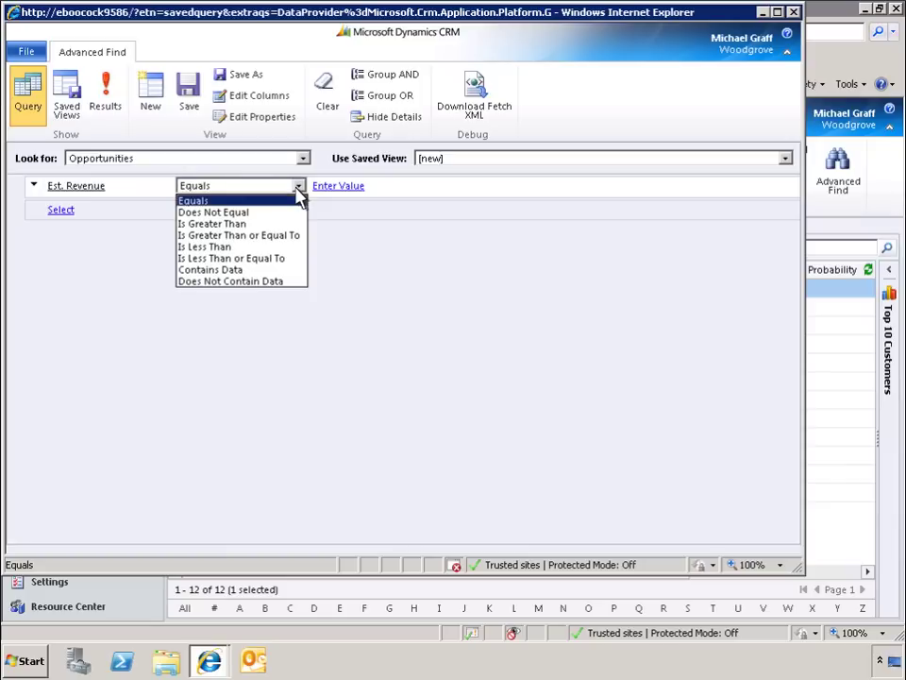
click(212, 225)
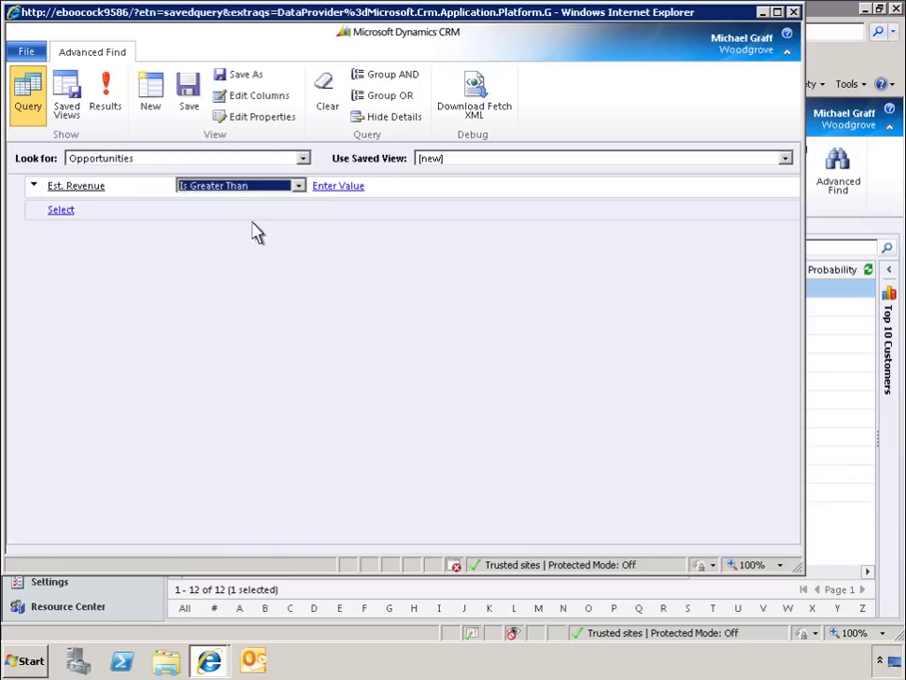
click(378, 187)
text(75000.00)
- Add an Owner Equals Current User condition and show the five matching opportunities
click(304, 210)
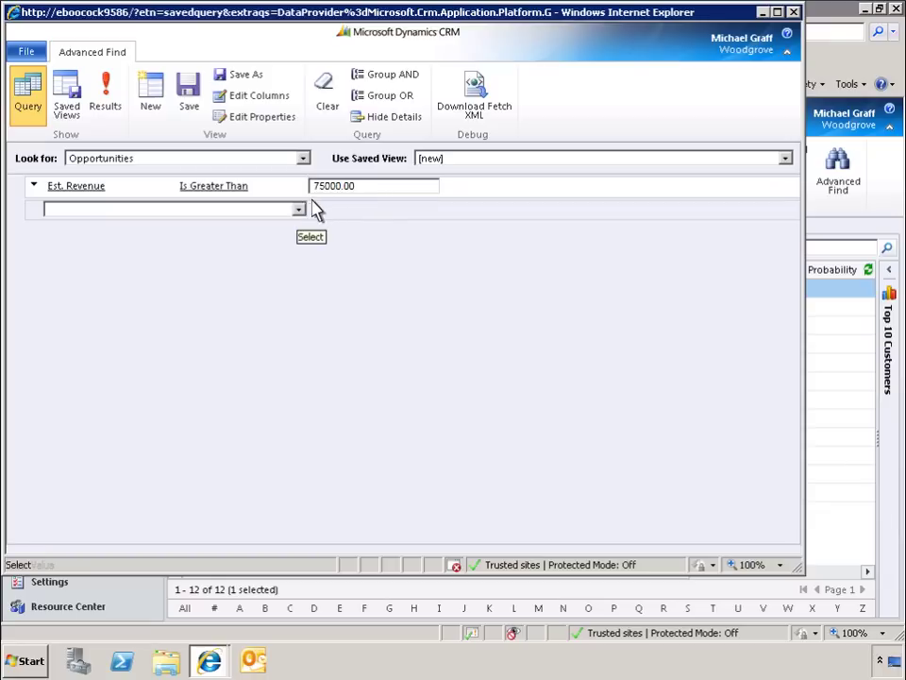
click(299, 211)
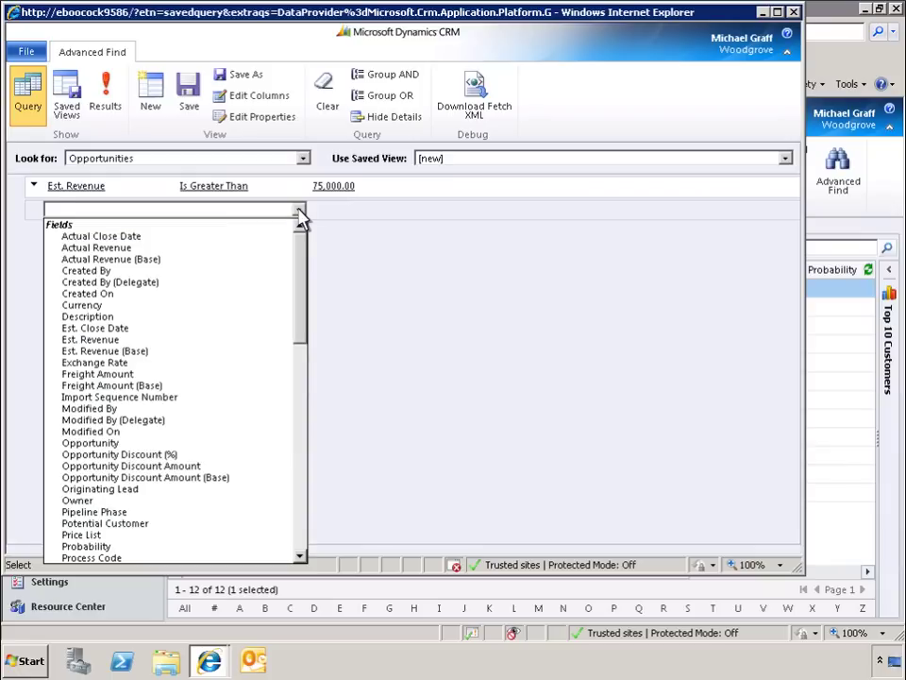
click(83, 501)
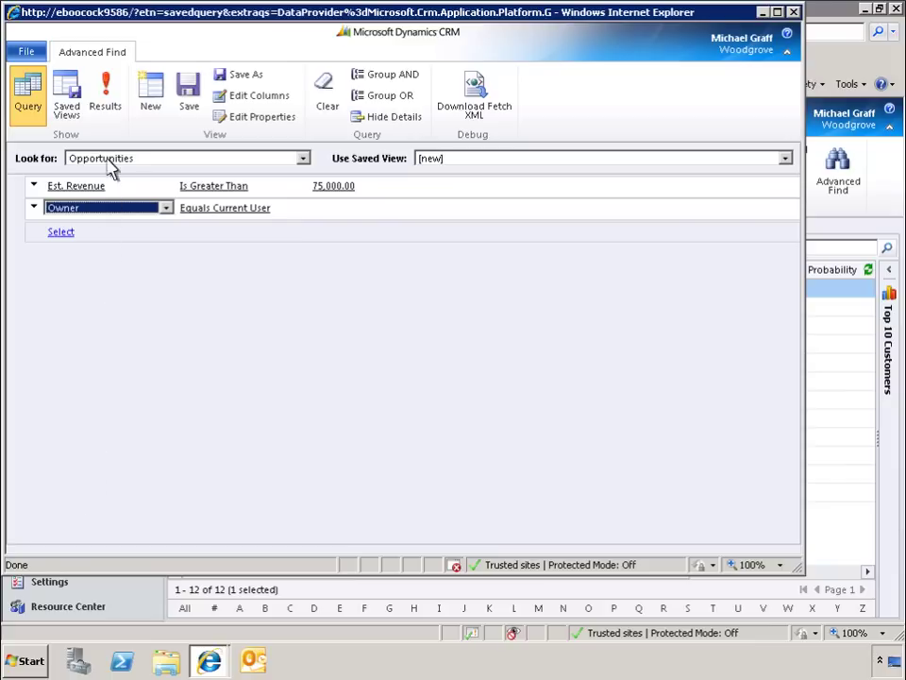
click(107, 104)
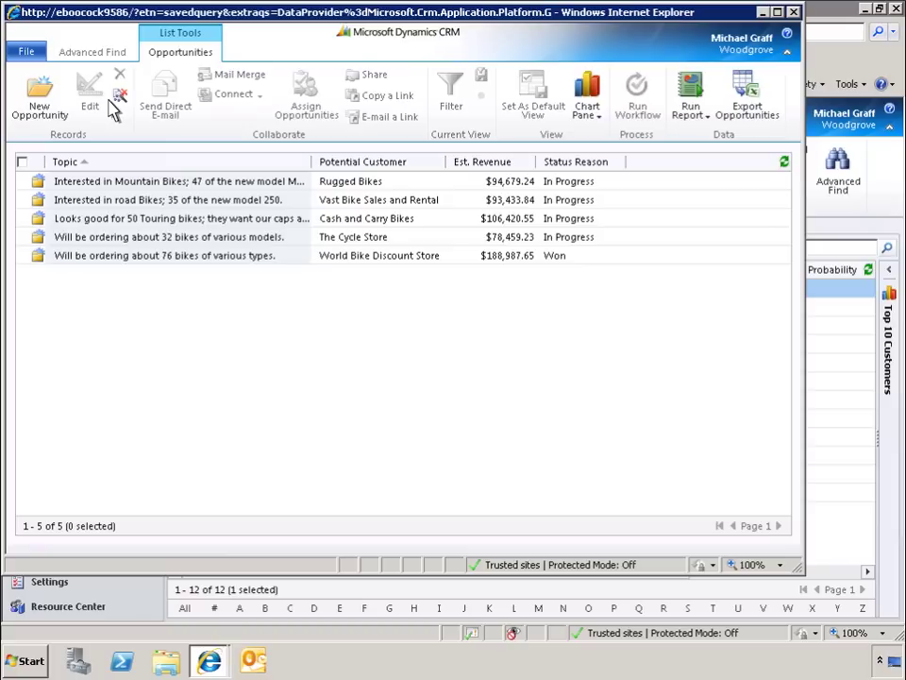
- Add the Pipeline Phase column to the view's columns
click(94, 53)
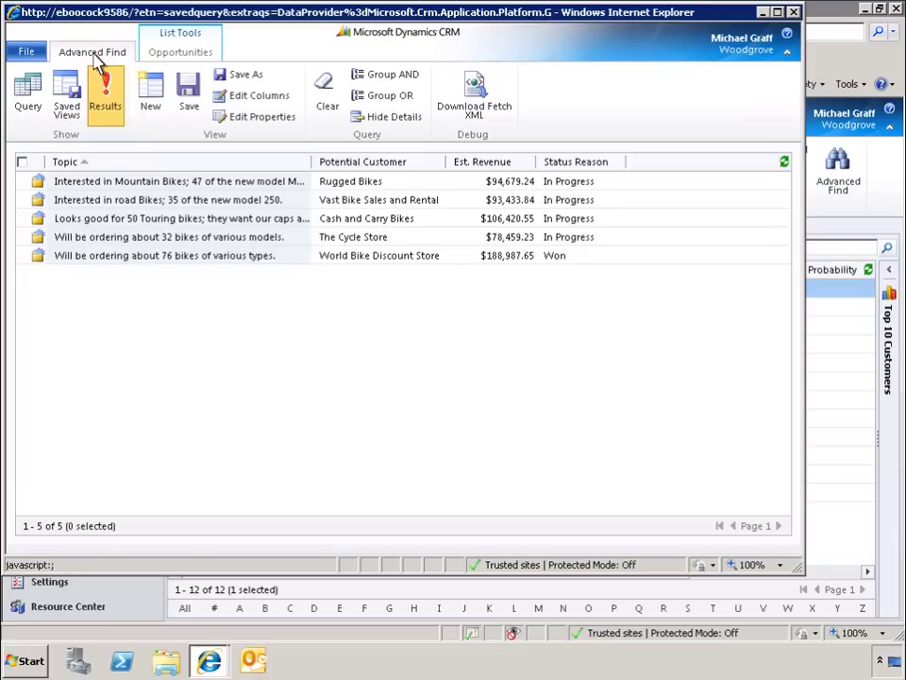
click(255, 98)
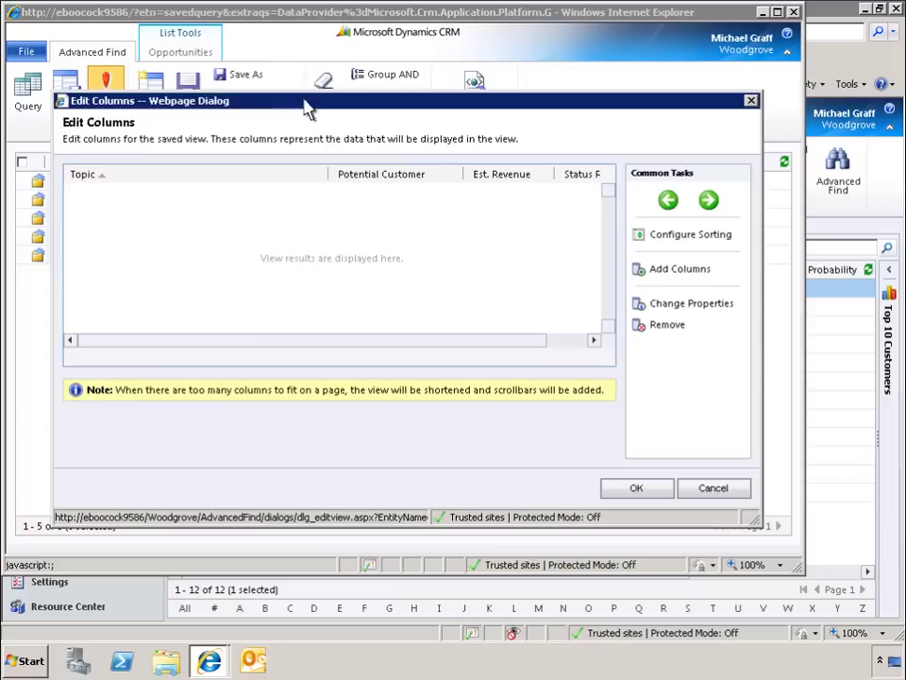
click(676, 274)
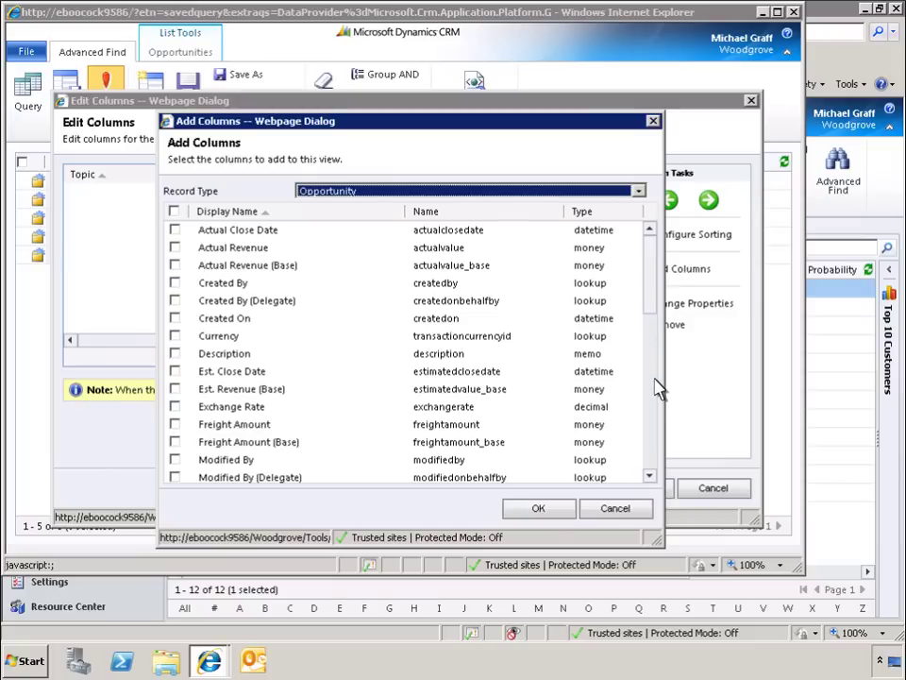
scroll(536, 411, down, 3)
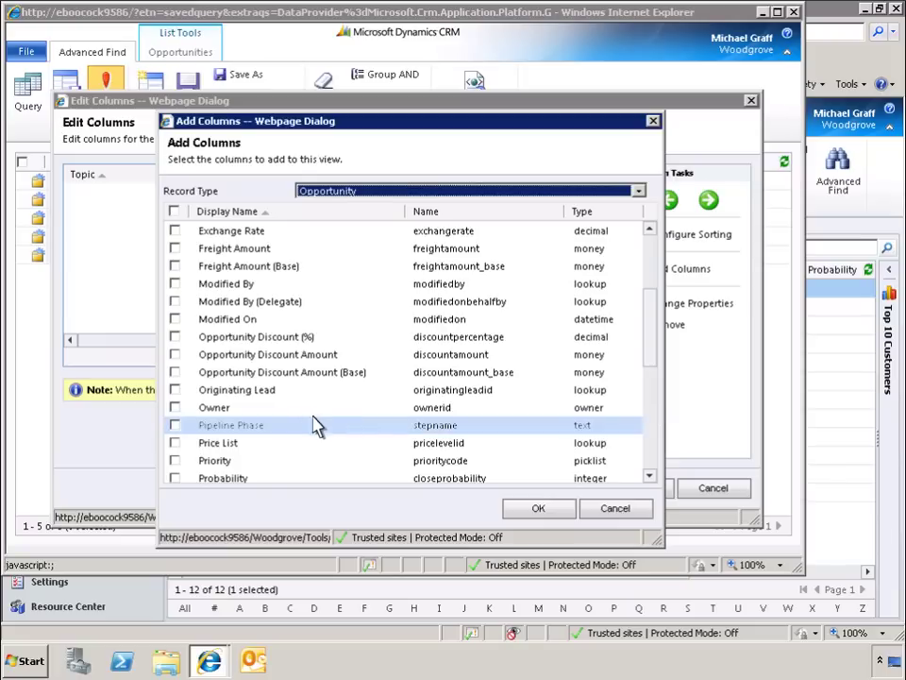
click(234, 430)
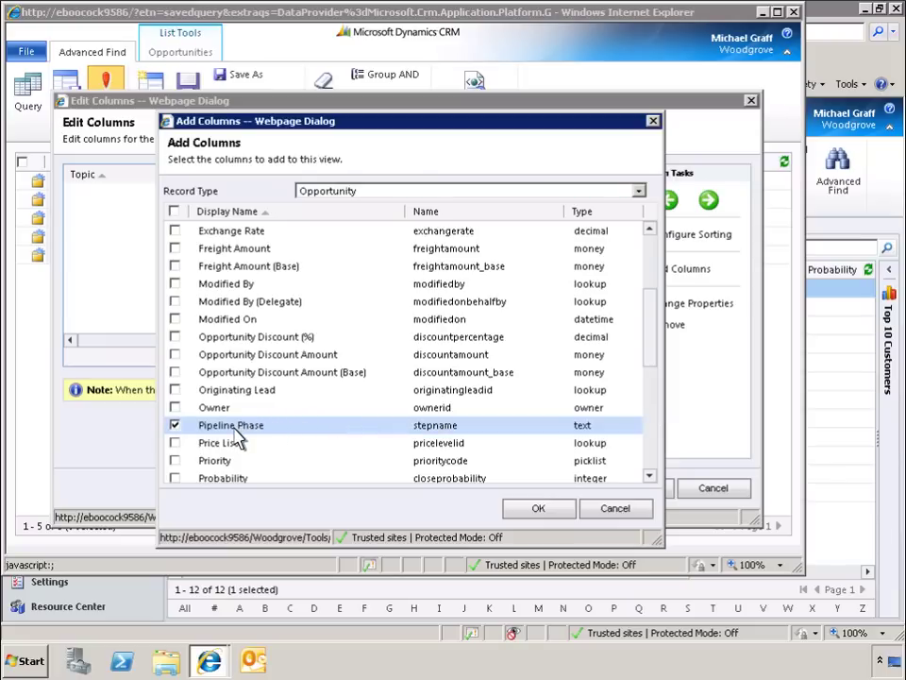
click(537, 509)
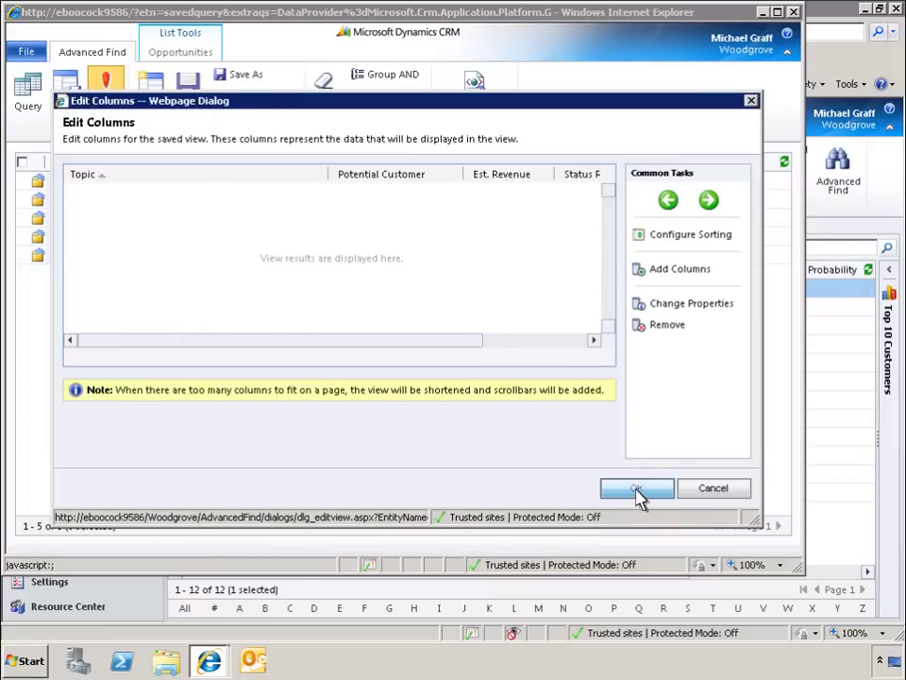
- Apply the column changes and save the query as 'My Opportunities > 75000'
click(639, 489)
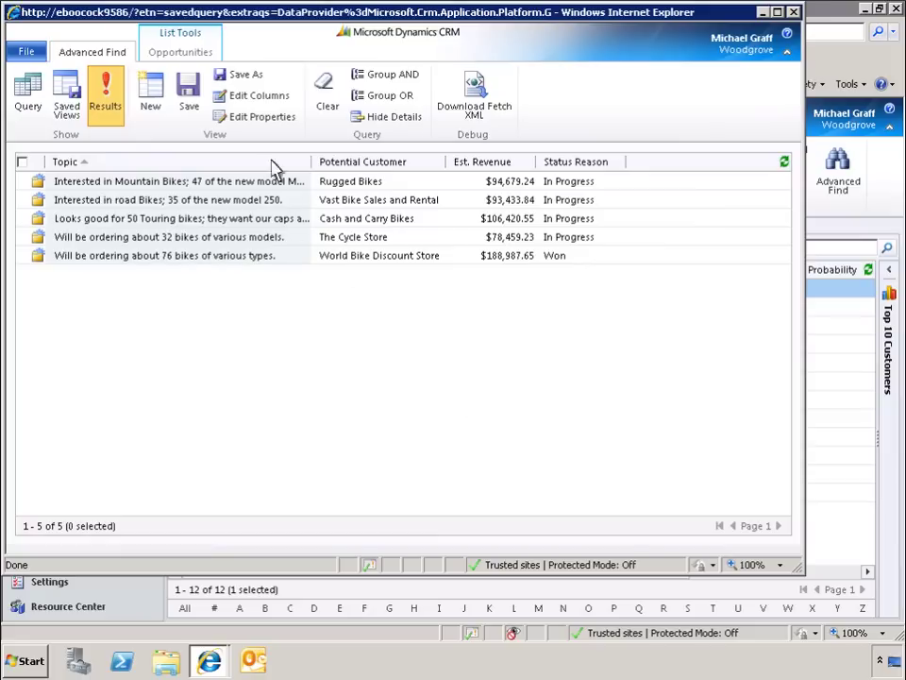
click(246, 75)
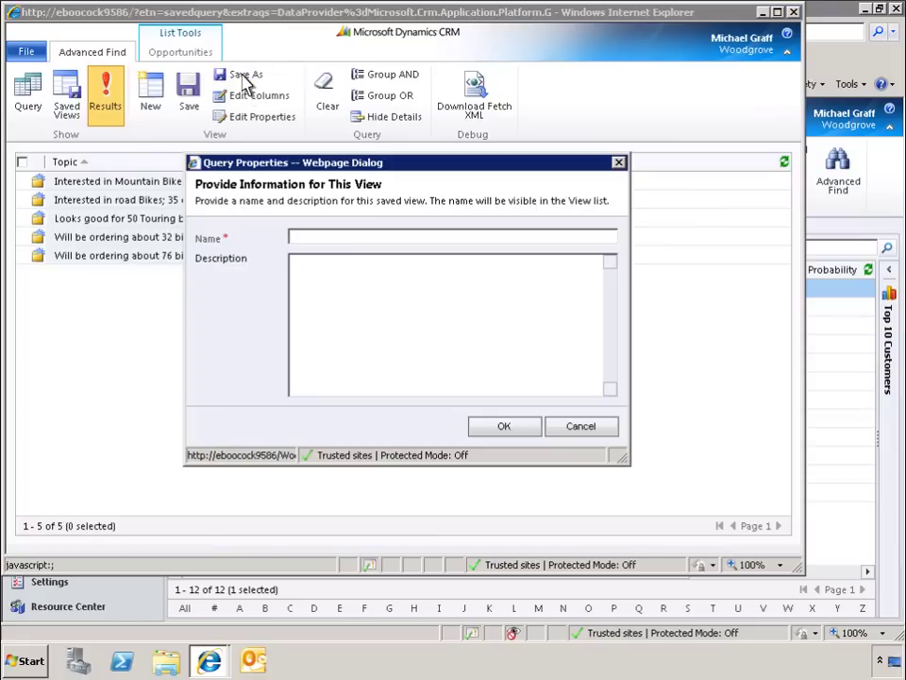
text(My Opportunities > 75000)
click(505, 428)
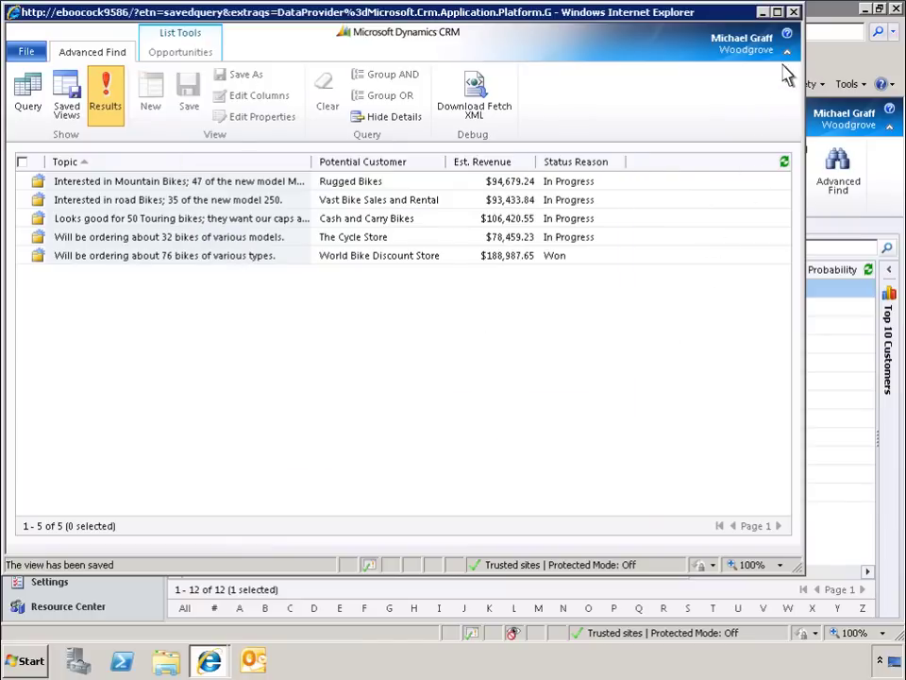
- Close Advanced Find and show the Opportunities view list with 'My Opportunities > 75000' under My Views
click(794, 12)
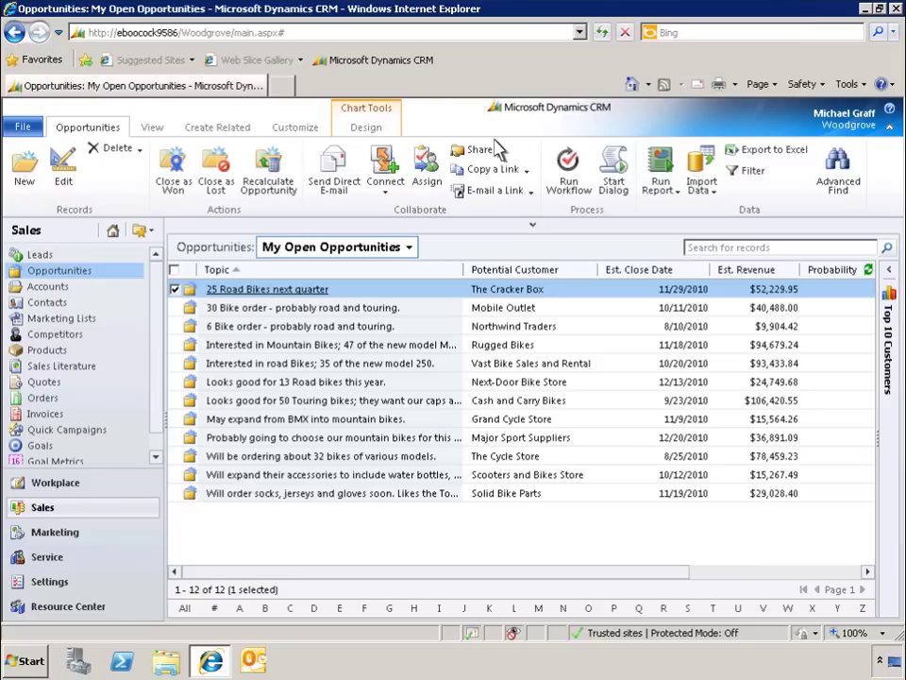
click(412, 249)
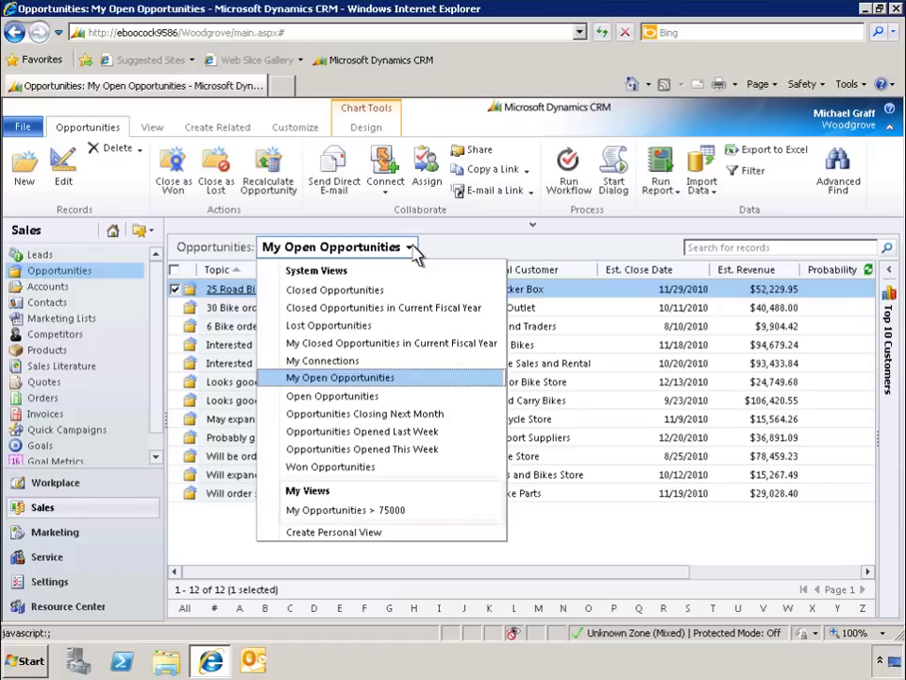